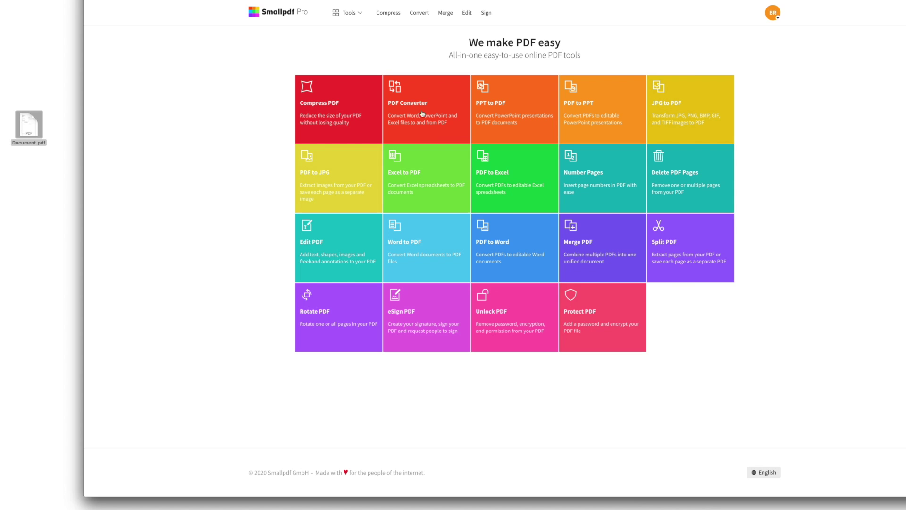
- Start an eSign signature request by uploading Document.pdf from the desktop
click(349, 16)
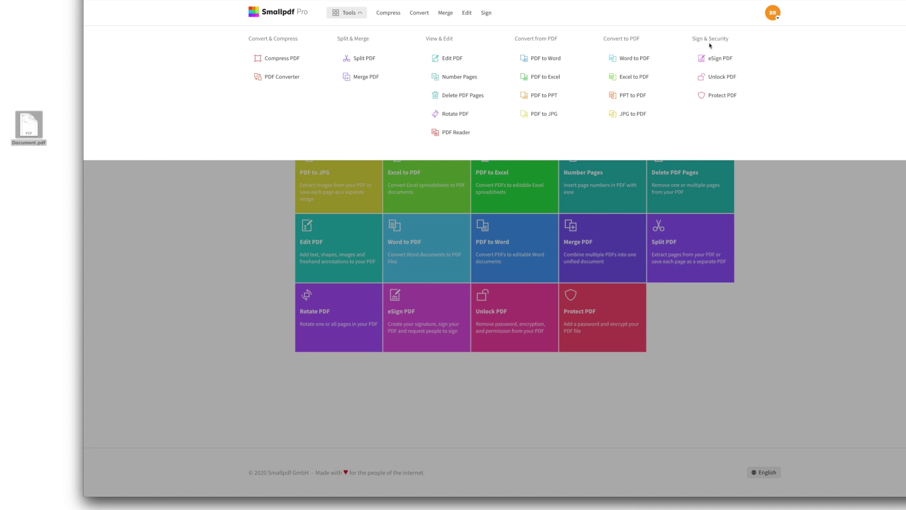
click(717, 58)
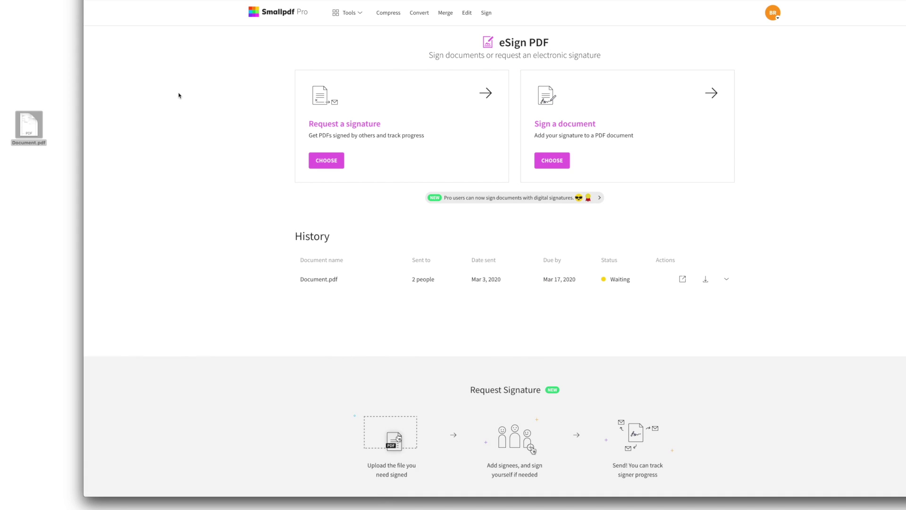
click(326, 161)
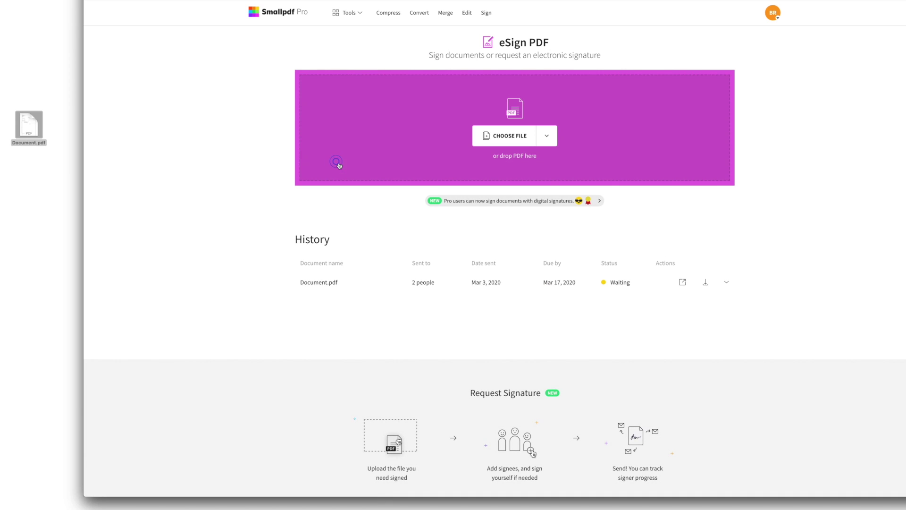
drag(34, 129, 512, 127)
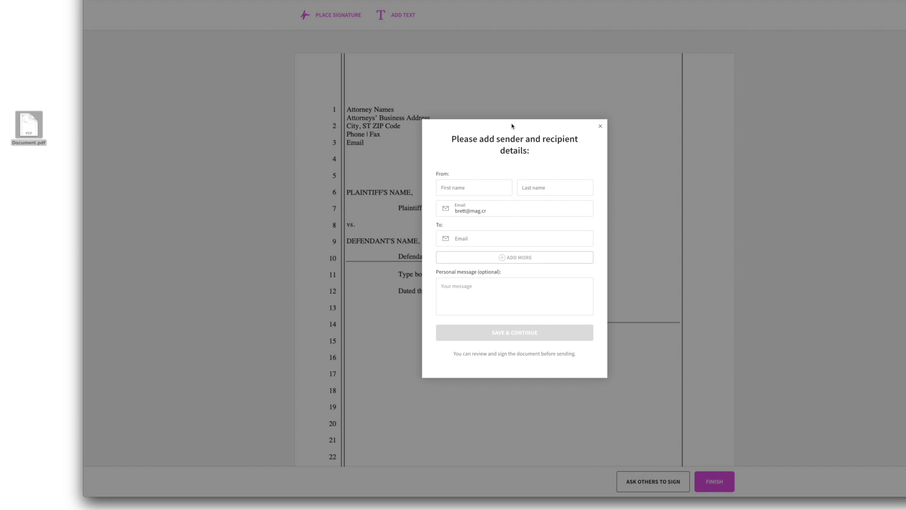
- Enter the suggested sender name, two recipient emails, and a personal please-sign message
click(479, 185)
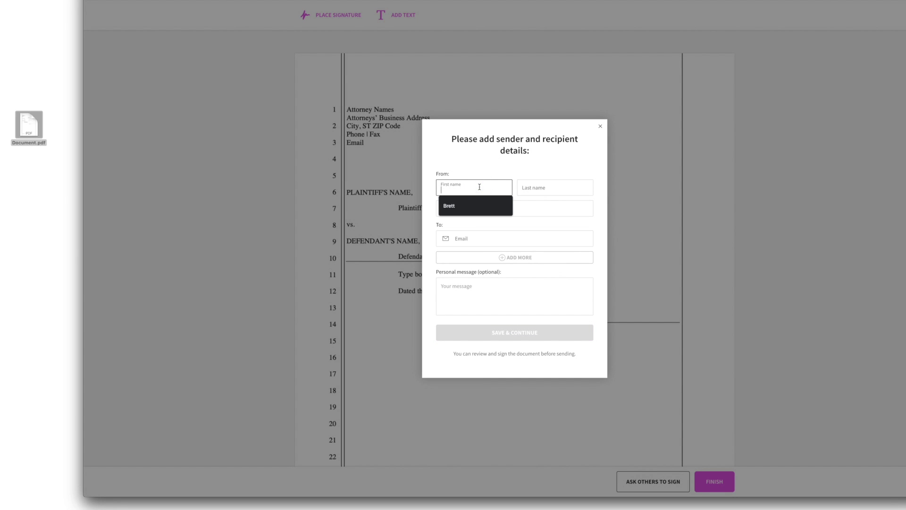
text(Brett)
key(Return)
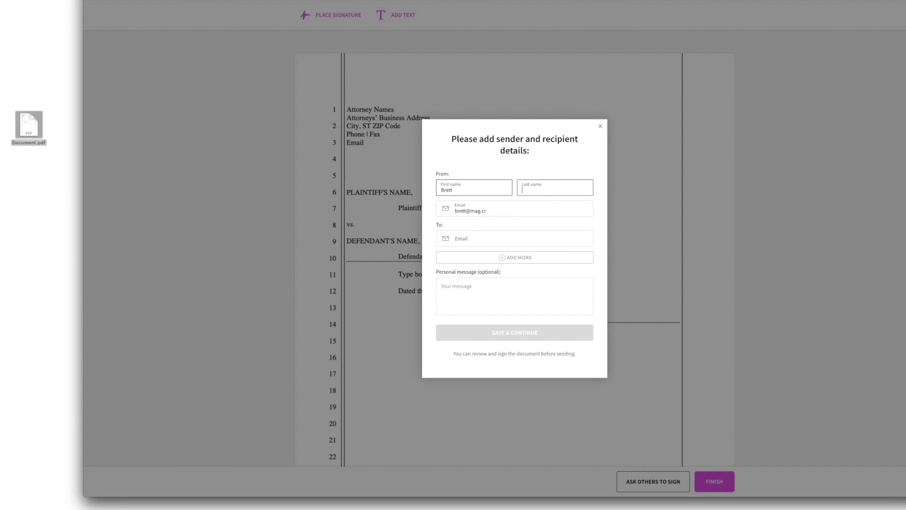
text(Ma)
key(Return)
key(Tab)
key(Tab)
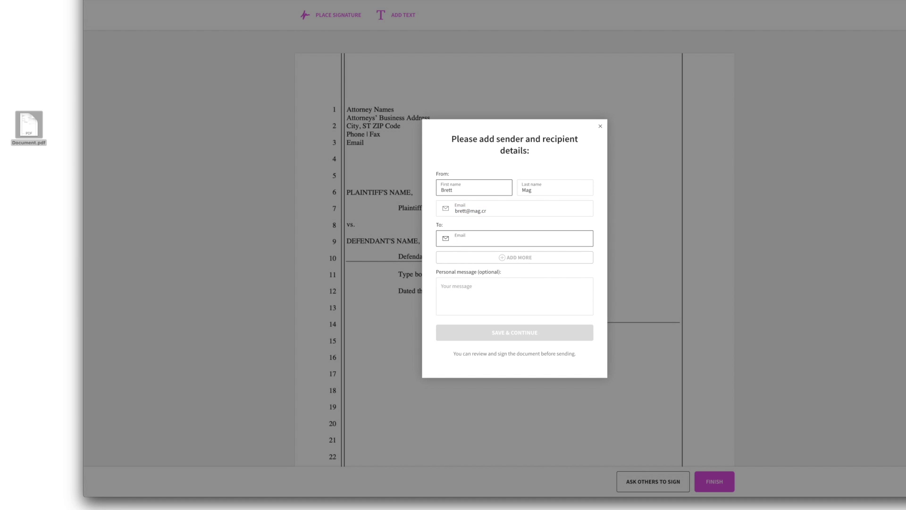
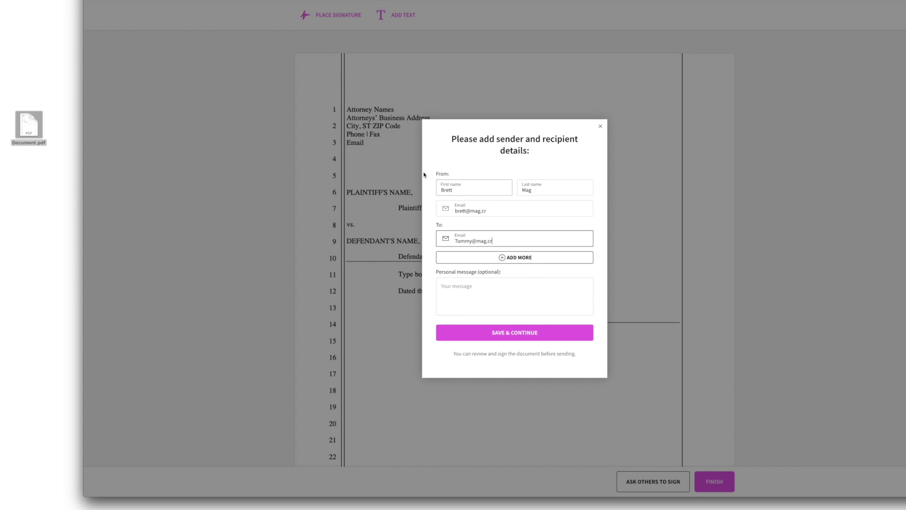
click(523, 259)
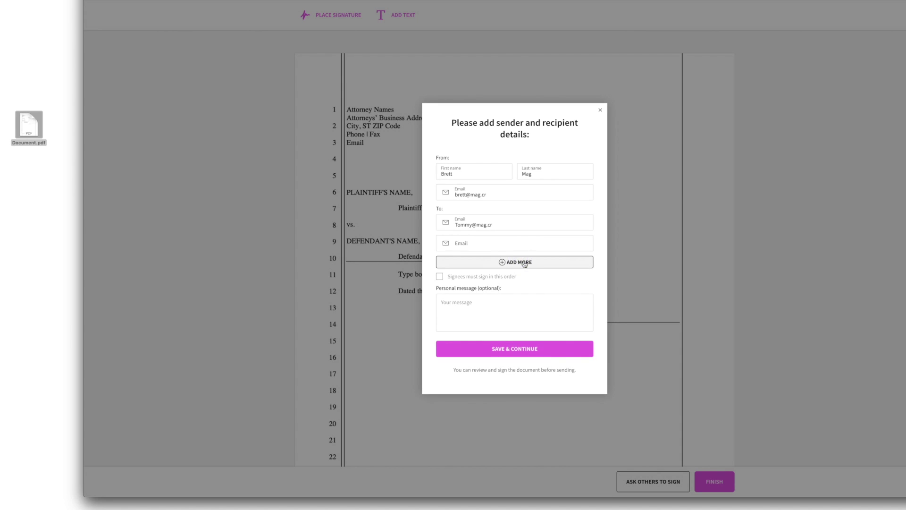
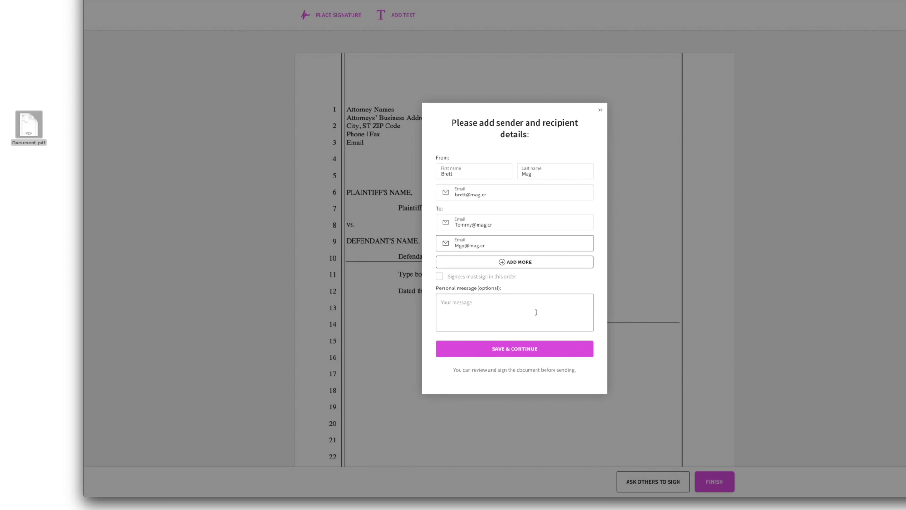
click(523, 308)
text(Please sign at your earliest convenience)
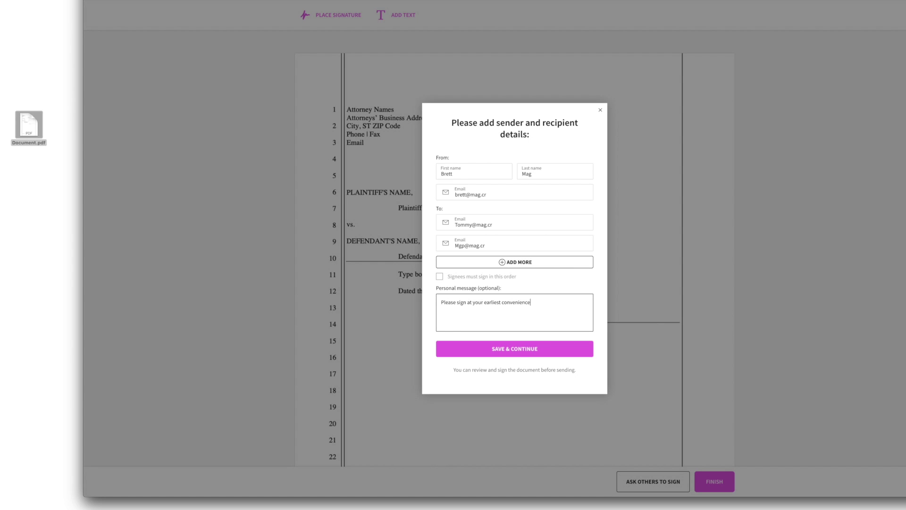
- Save the signer details, put the saved signature above the Attorney Name line, and send
click(521, 353)
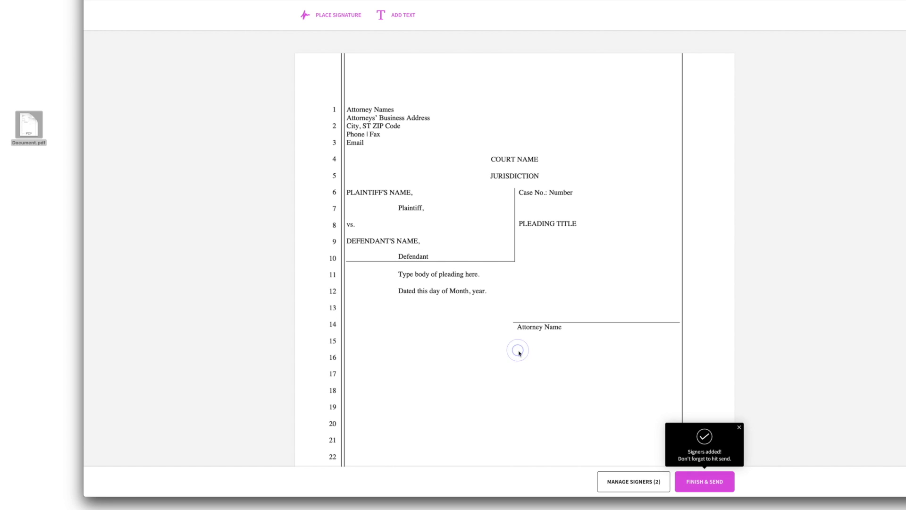
click(343, 18)
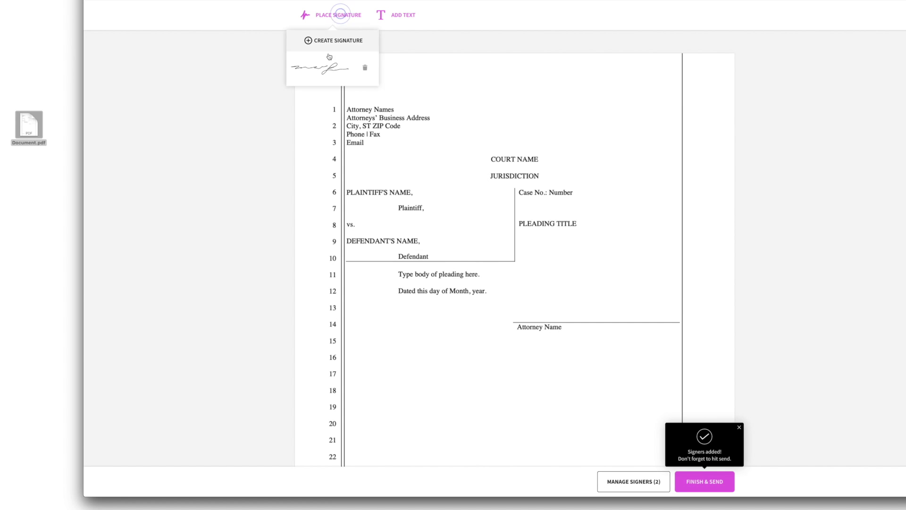
mouse_move(334, 65)
mouse_down()
mouse_move(509, 275)
mouse_move(603, 308)
mouse_up()
scroll(691, 314, down, 3)
scroll(691, 315, down, 1)
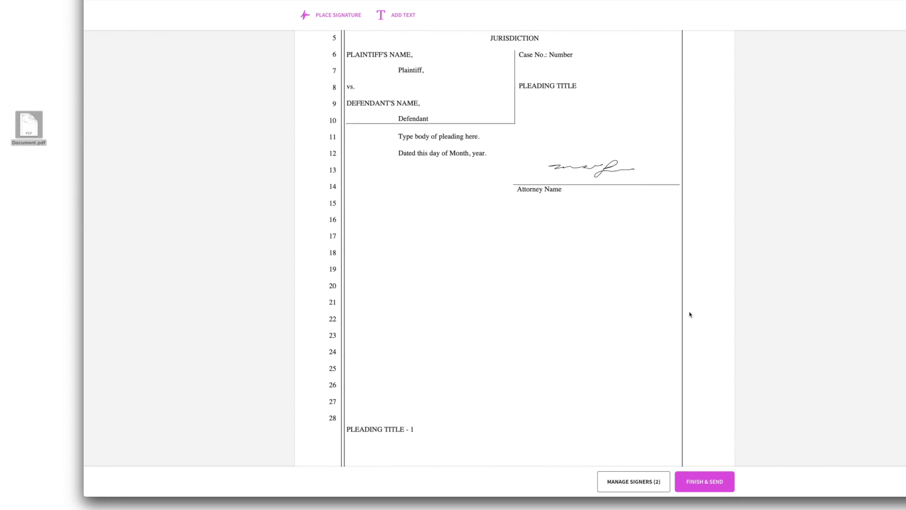
click(708, 487)
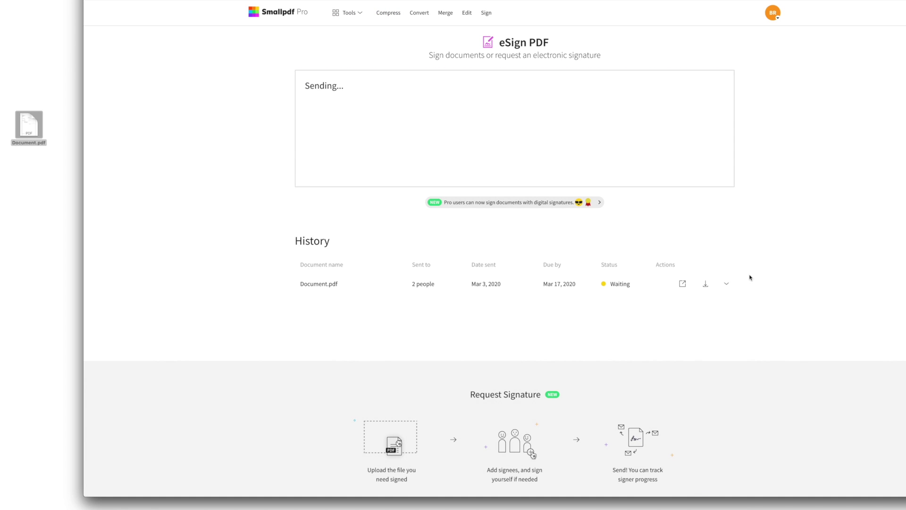